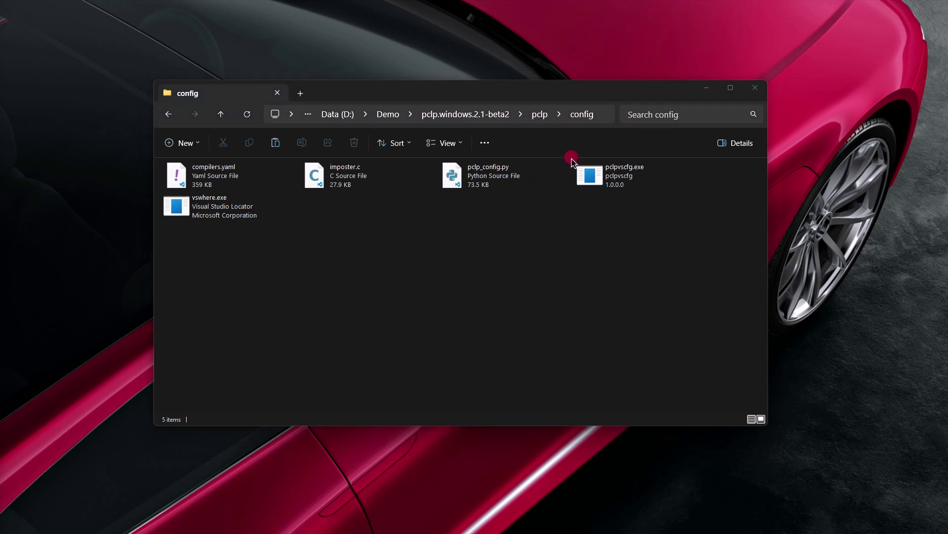
- Open a command prompt in the config folder and use pip to install the Python packages regex and pyyaml
{"action": "left_click", "coordinate": [607, 119]}
{"action": "key", "text": "BackSpace"}
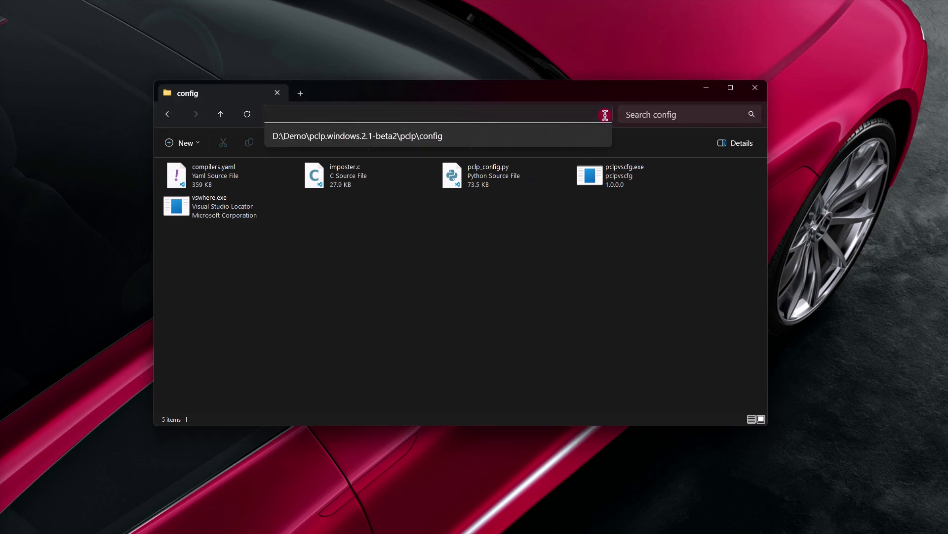
{"action": "type", "text": "cmd"}
{"action": "key", "text": "Return"}
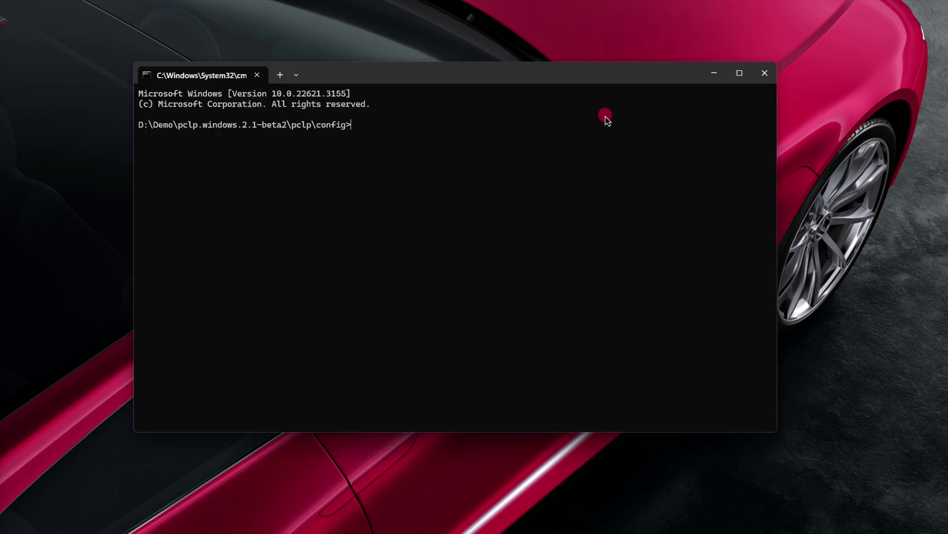
{"action": "type", "text": "pip install regex"}
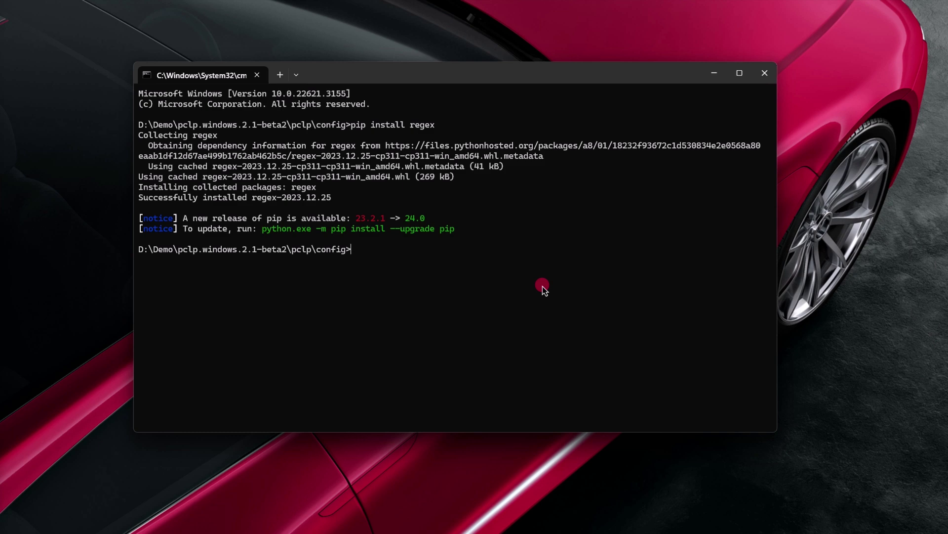
{"action": "type", "text": "pip install pyyaml"}
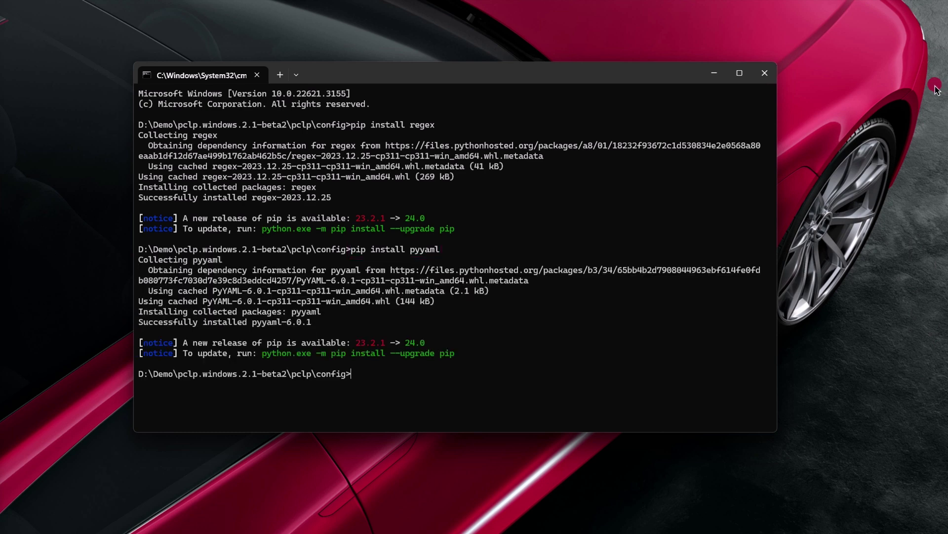
{"action": "left_click", "coordinate": [765, 75]}
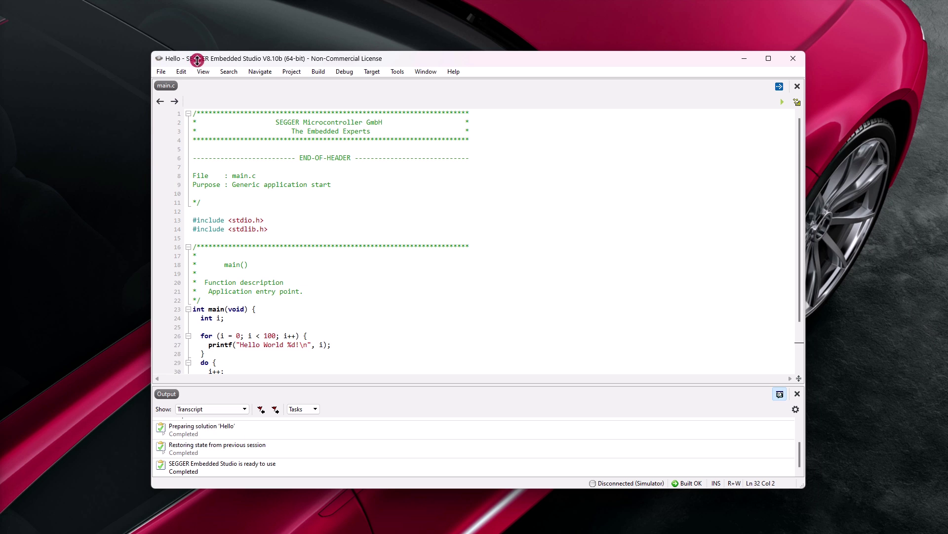
- Show the Project Explorer in SEGGER Embedded Studio and export the build commands of project 'Hello'
{"action": "left_click", "coordinate": [203, 72]}
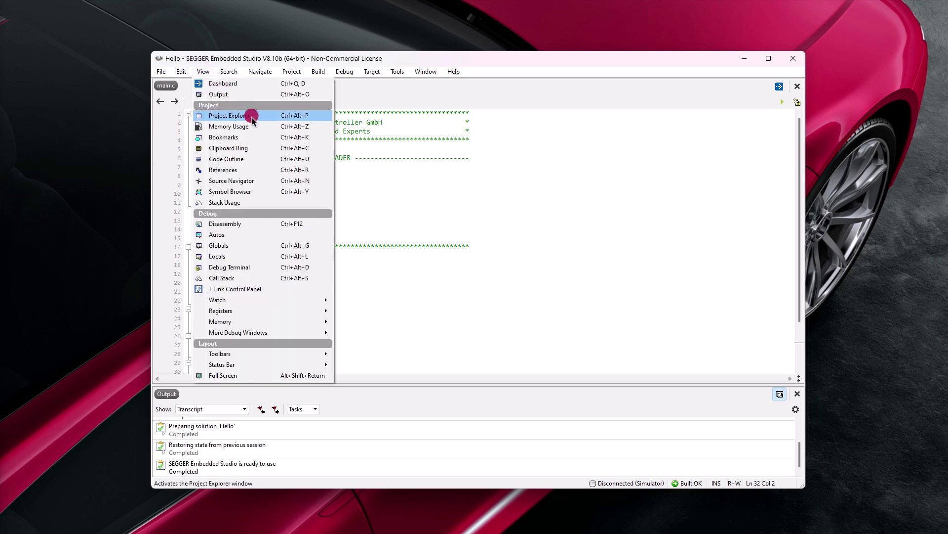
{"action": "left_click", "coordinate": [252, 119]}
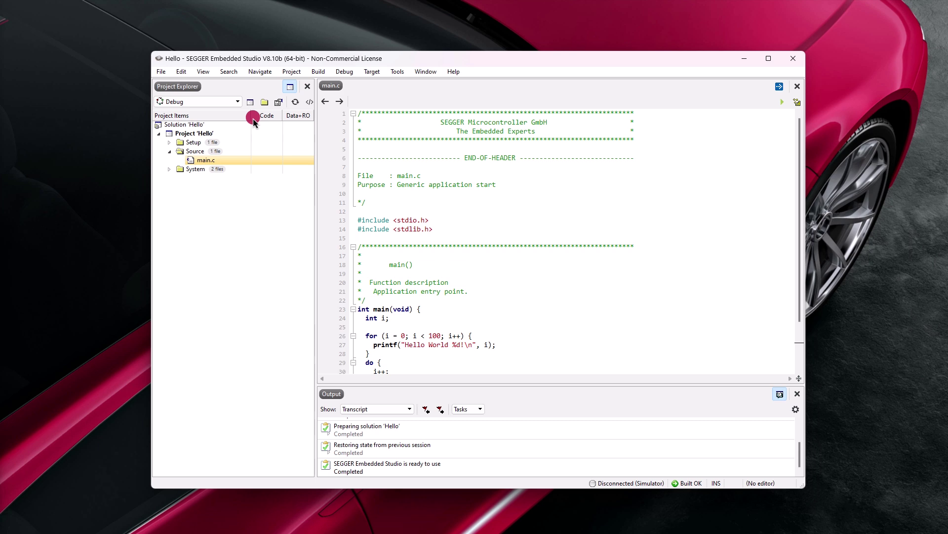
{"action": "right_click", "coordinate": [217, 135]}
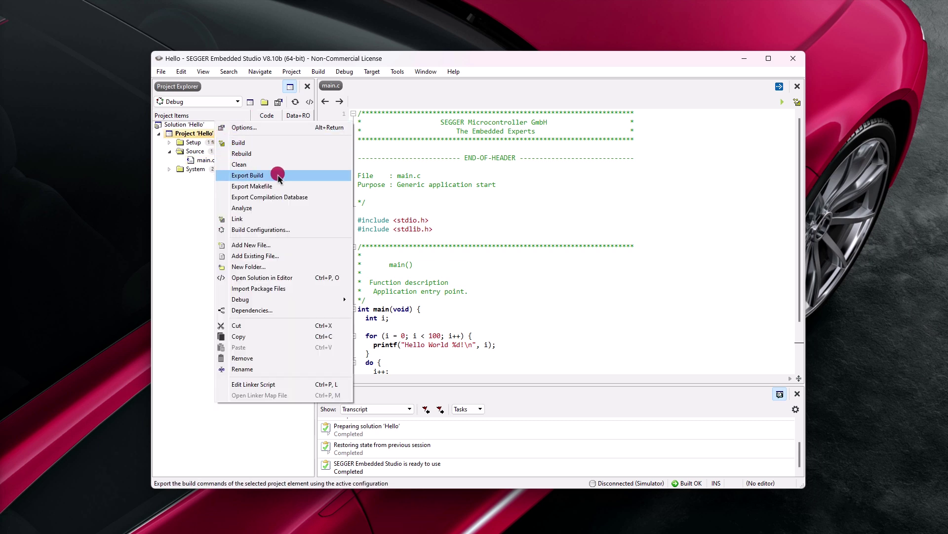
{"action": "left_click", "coordinate": [278, 176]}
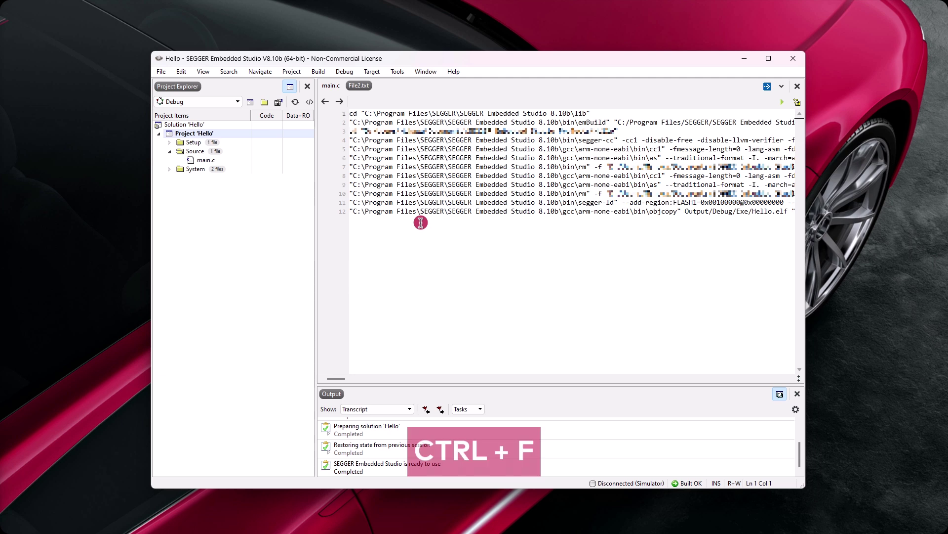
- Find main.c in the exported build commands and copy its segger-cc compiler path into the --compiler-bin value of segger.txt in VS Code
{"action": "key", "text": "ctrl+f"}
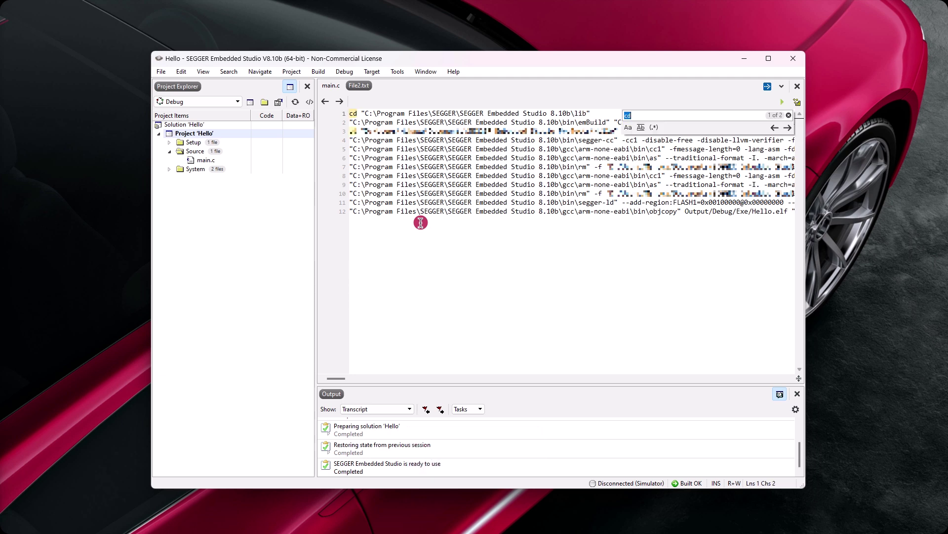
{"action": "type", "text": "main.c"}
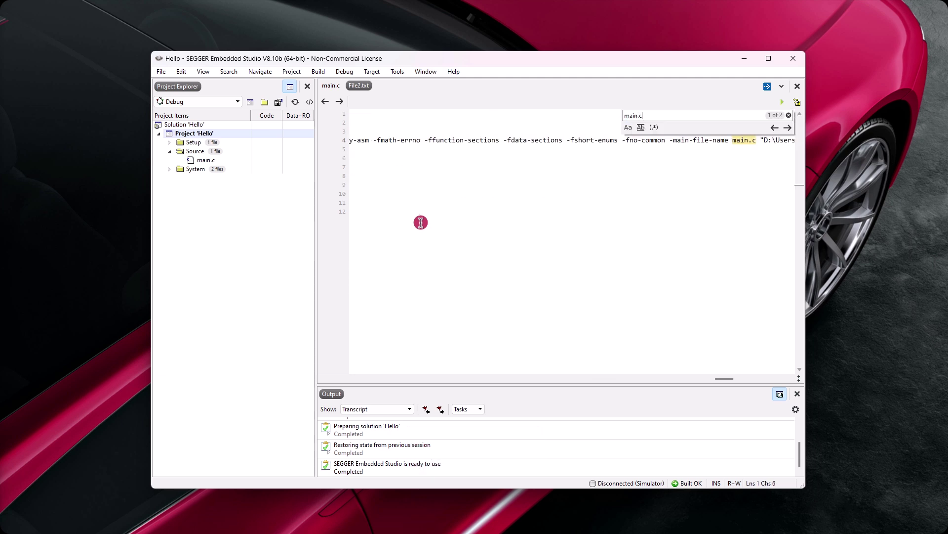
{"action": "key", "text": "Escape"}
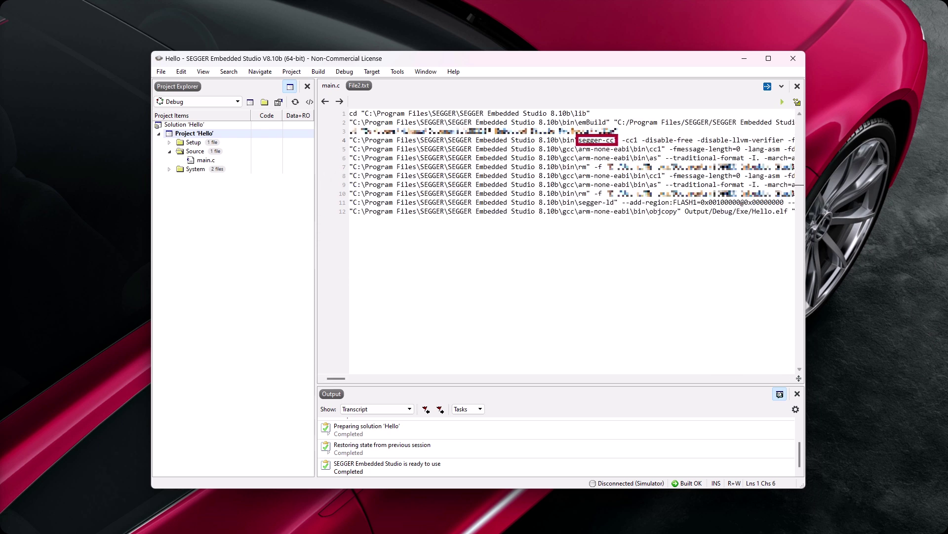
{"action": "left_click_drag", "start_coordinate": [615, 139], "coordinate": [353, 140]}
{"action": "key", "text": "ctrl+c"}
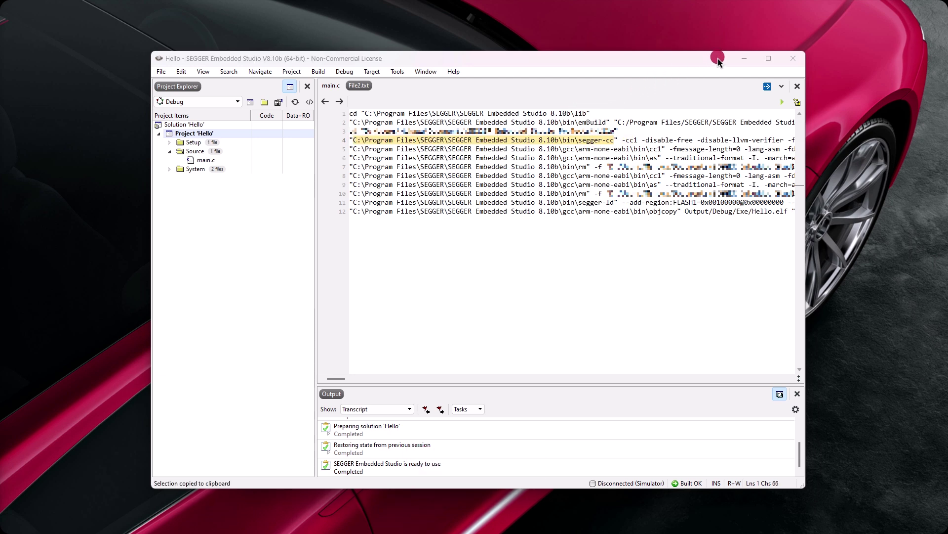
{"action": "key", "text": "alt+Tab"}
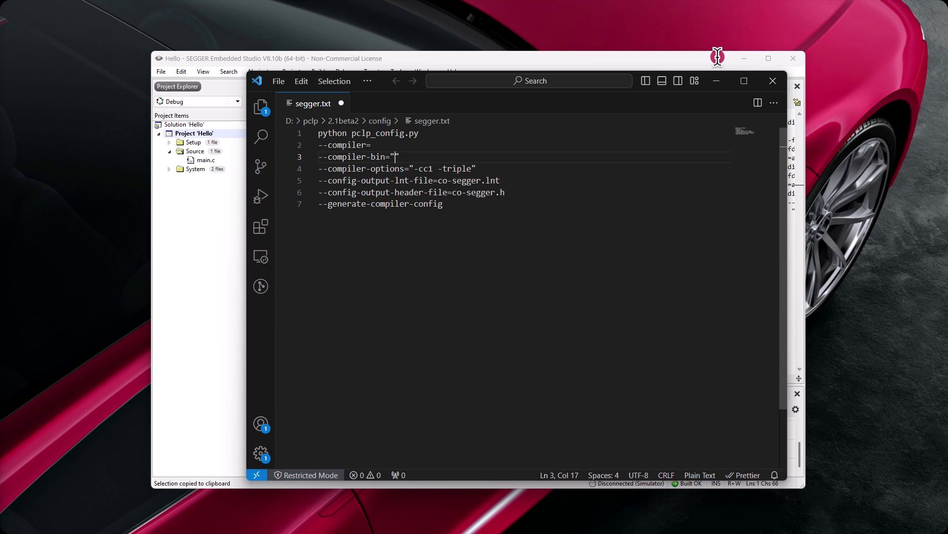
{"action": "key", "text": "ctrl+v"}
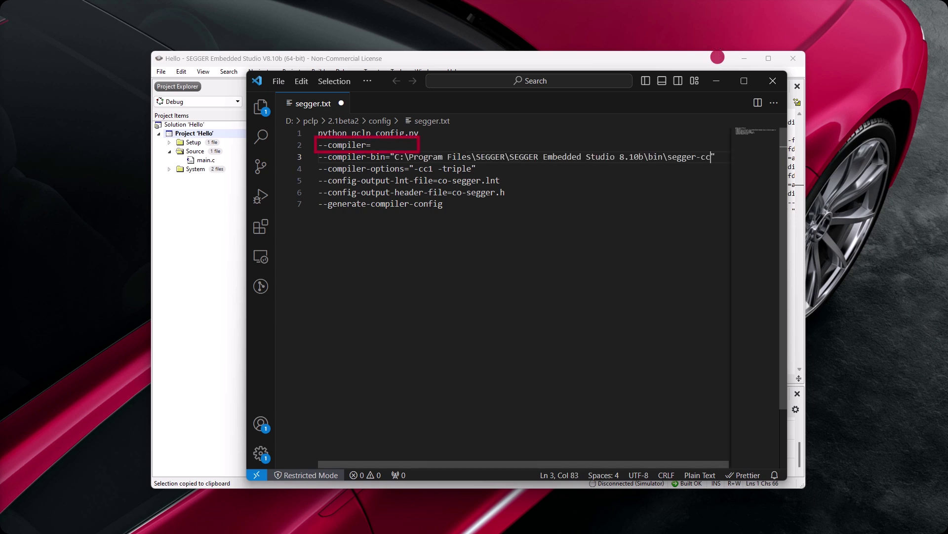
- Set the --compiler option in segger.txt to segger-cc, matching the executable name in the --compiler-bin path
{"action": "key", "text": "Up"}
{"action": "type", "text": "segger-cc"}
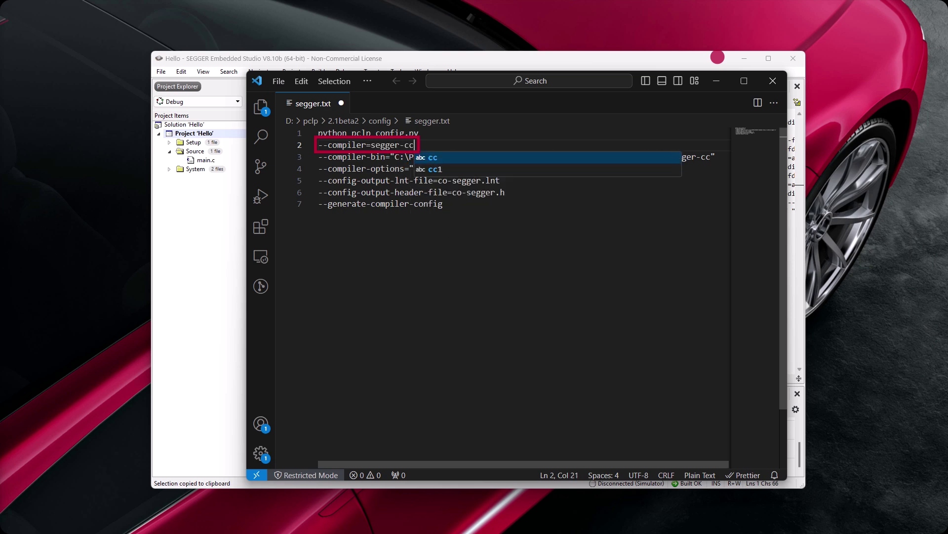
{"action": "key", "text": "Escape"}
{"action": "key", "text": "ctrl+End"}
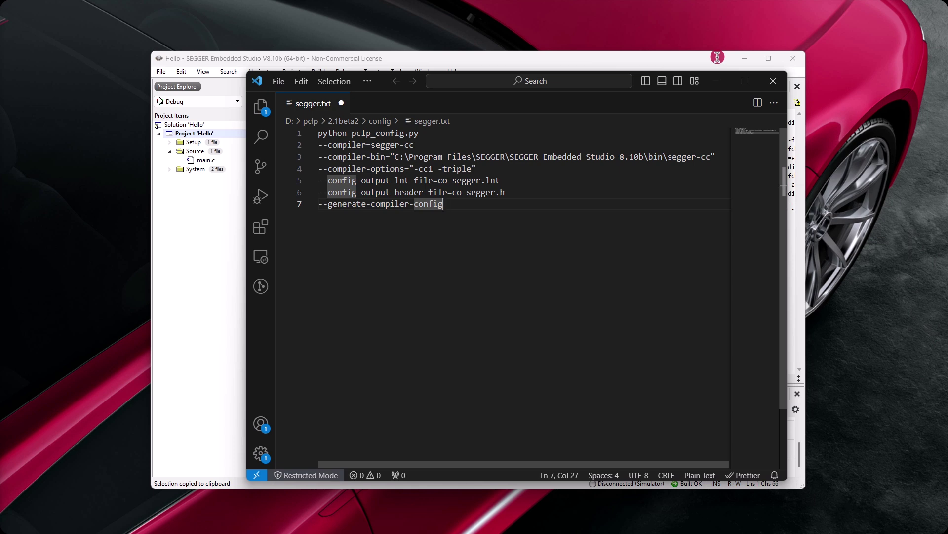
{"action": "left_click_drag", "start_coordinate": [667, 156], "coordinate": [709, 156]}
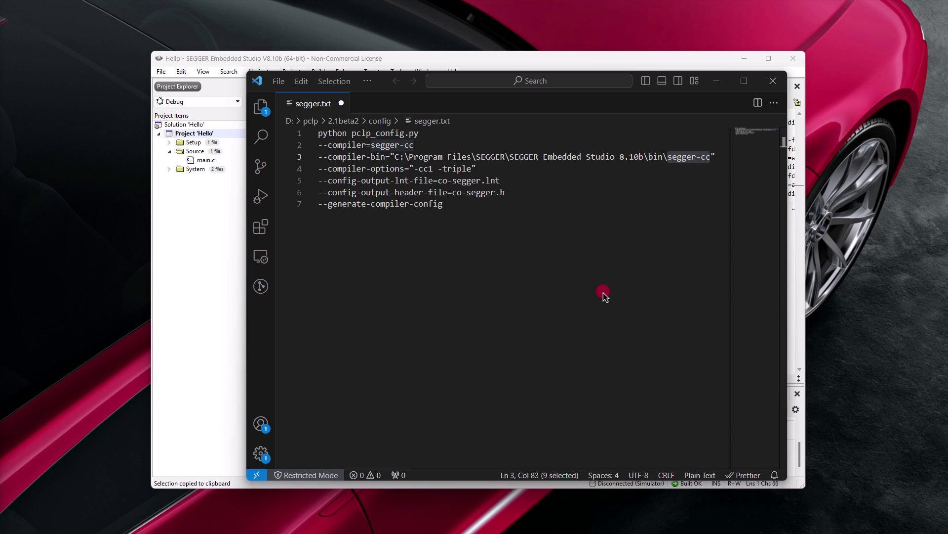
- Copy the target triple thumbv7m-none-eabi from the exported build commands and insert it after -triple in the --compiler-options of segger.txt
{"action": "key", "text": "alt+Tab"}
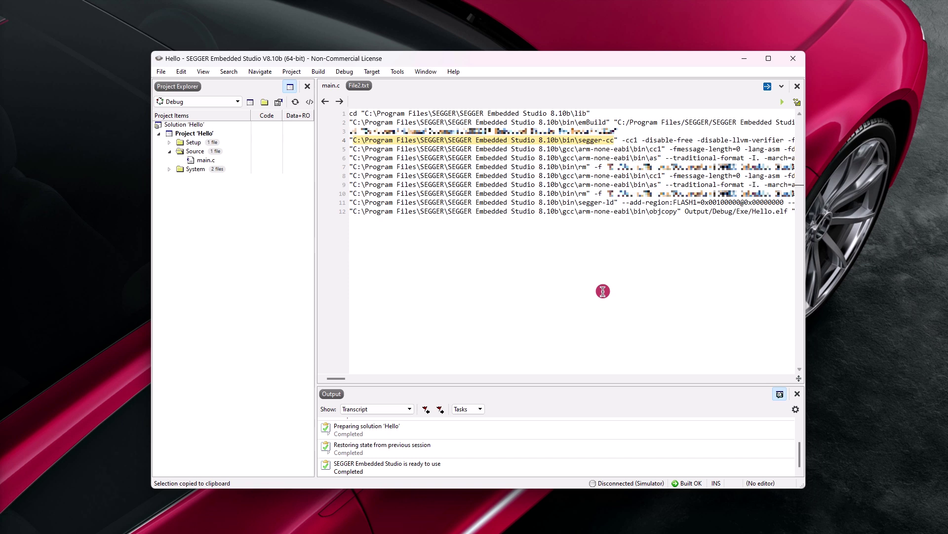
{"action": "key", "text": "ctrl+f"}
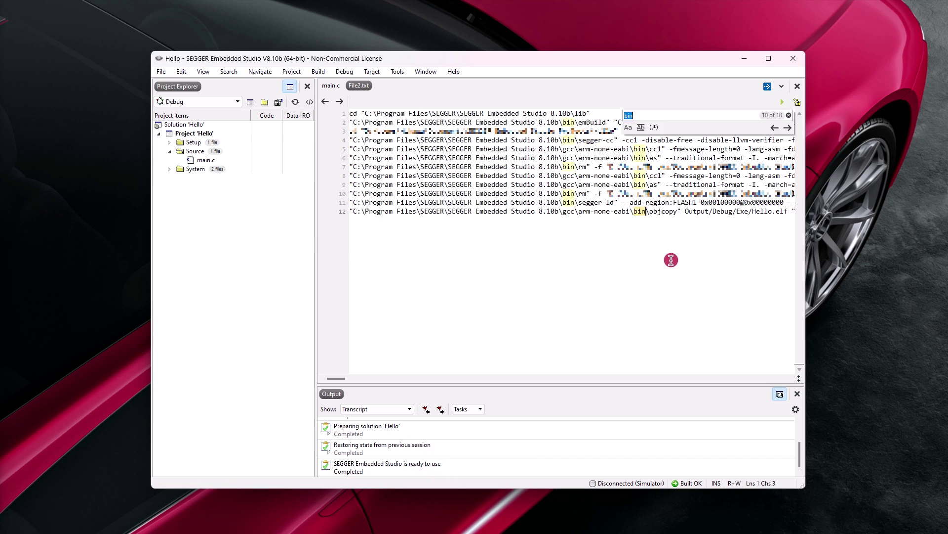
{"action": "key", "text": "Escape"}
{"action": "scroll", "coordinate": [671, 260], "scroll_direction": "right", "scroll_amount": 10}
{"action": "left_click_drag", "start_coordinate": [682, 139], "coordinate": [611, 142]}
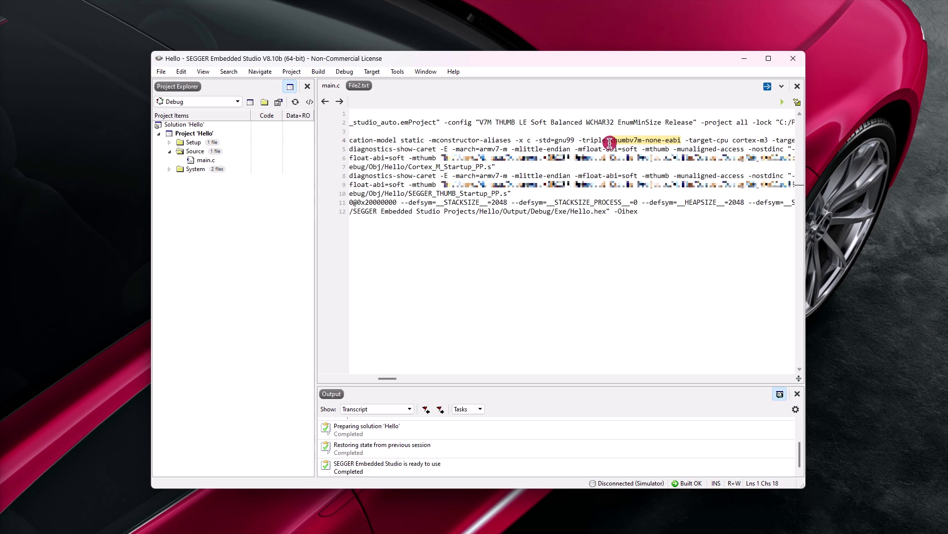
{"action": "key", "text": "ctrl+c"}
{"action": "key", "text": "alt+Tab"}
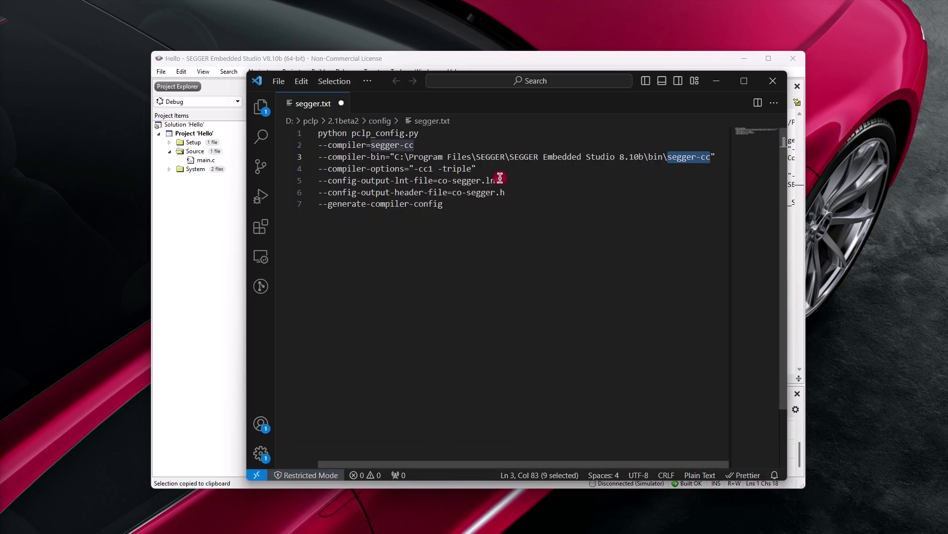
{"action": "left_click", "coordinate": [474, 170]}
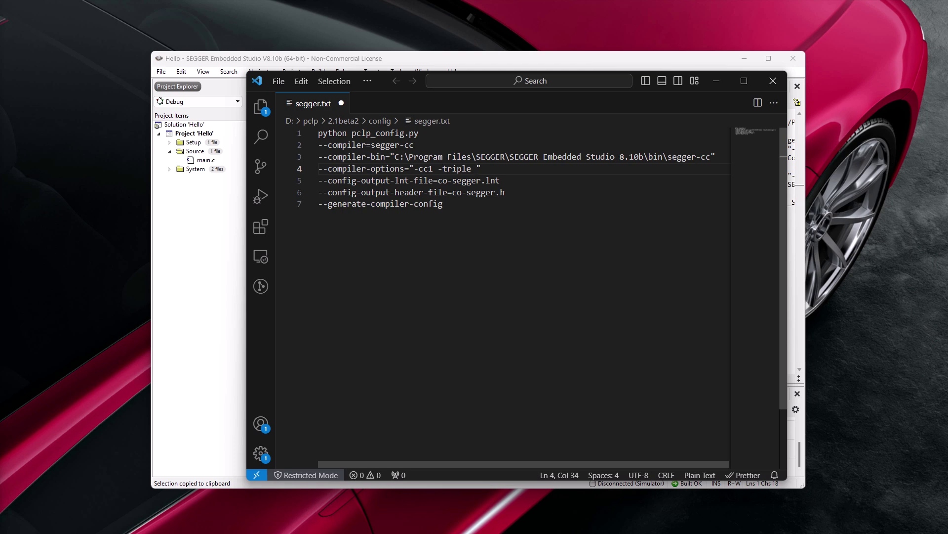
{"action": "key", "text": "ctrl+v"}
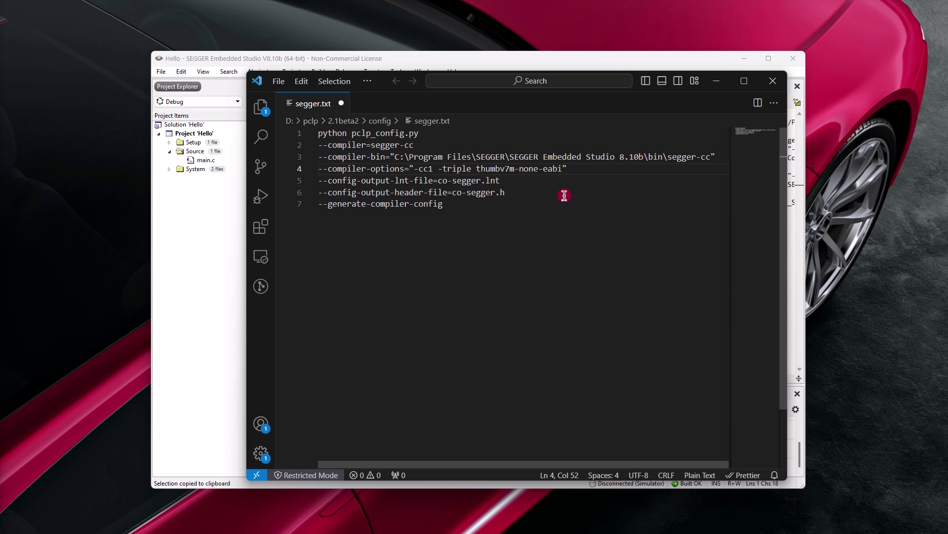
- Join all lines of segger.txt into a single space-separated command and select the whole command
{"action": "key", "text": "BackSpace"}
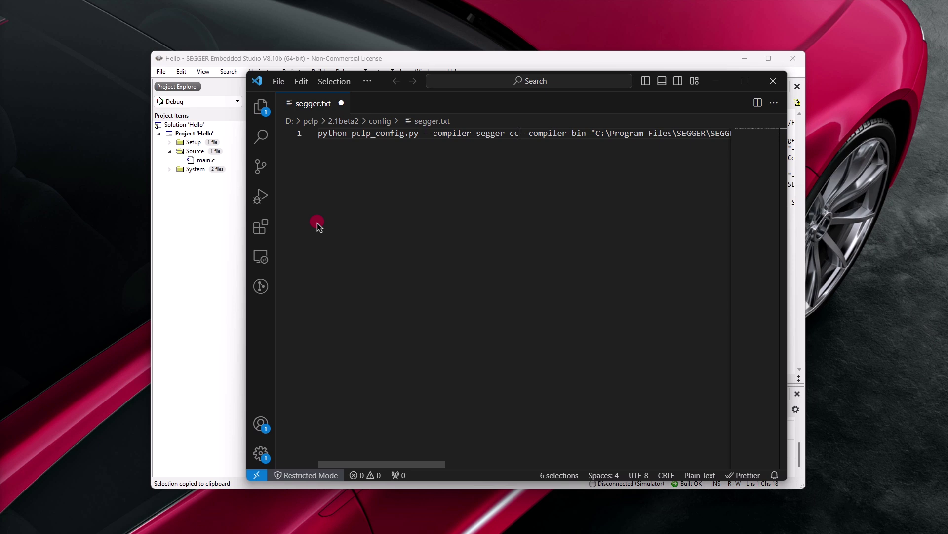
{"action": "key", "text": "BackSpace"}
{"action": "left_click", "coordinate": [394, 292]}
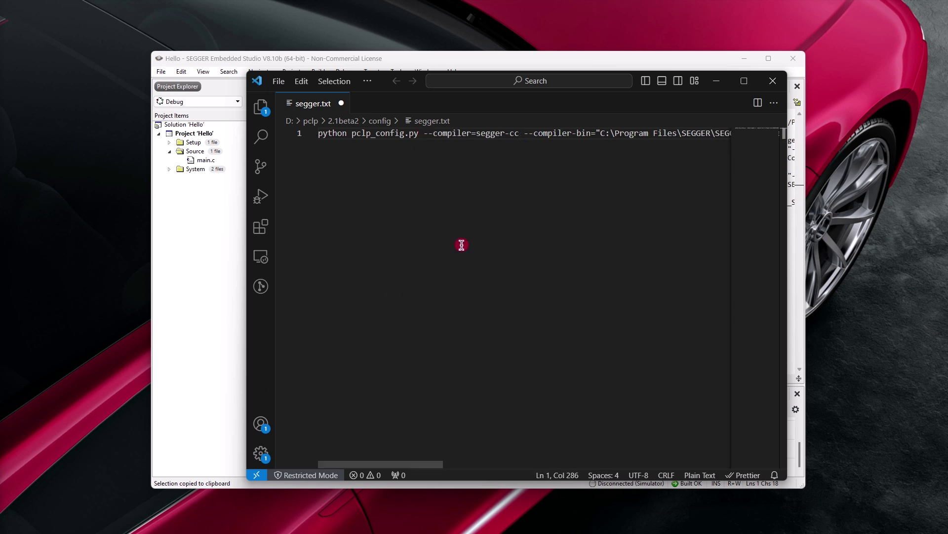
{"action": "key", "text": "ctrl+a"}
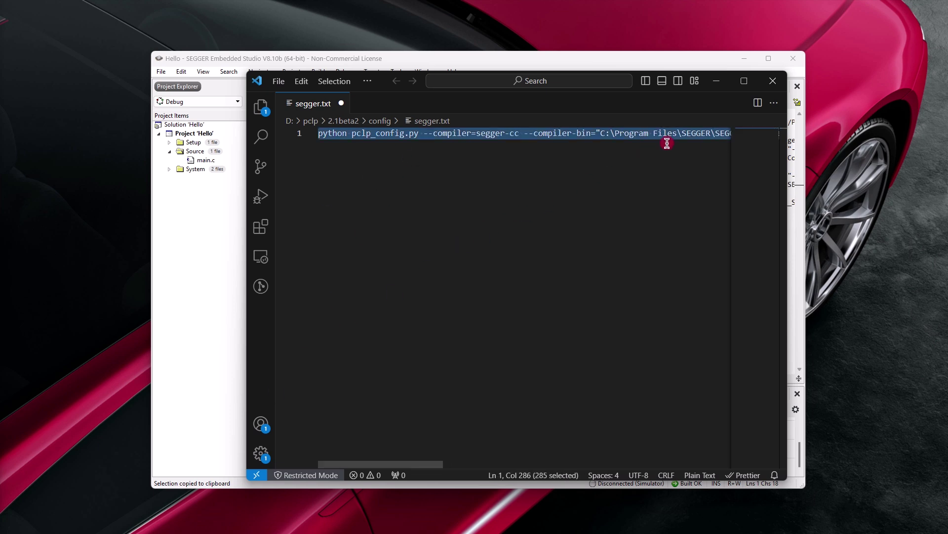
- Open a command prompt in the config folder and run the prepared pclp_config.py command to generate co-segger.lnt and co-segger.h
{"action": "key", "text": "alt+Tab"}
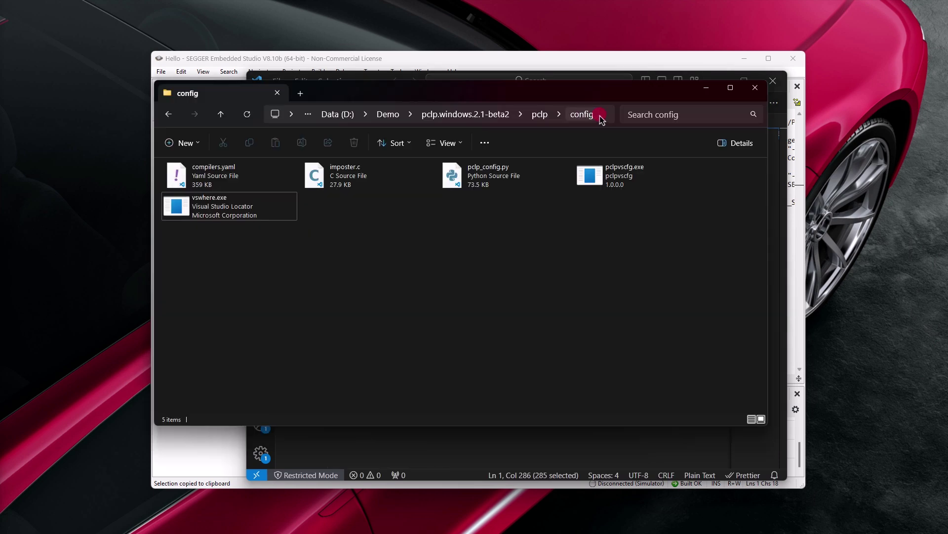
{"action": "left_click", "coordinate": [601, 116]}
{"action": "type", "text": "cmd"}
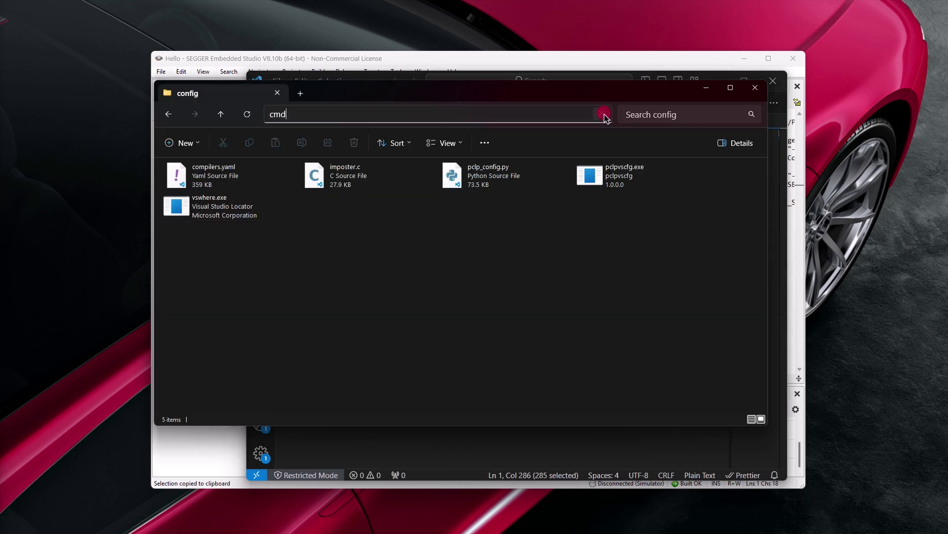
{"action": "key", "text": "Return"}
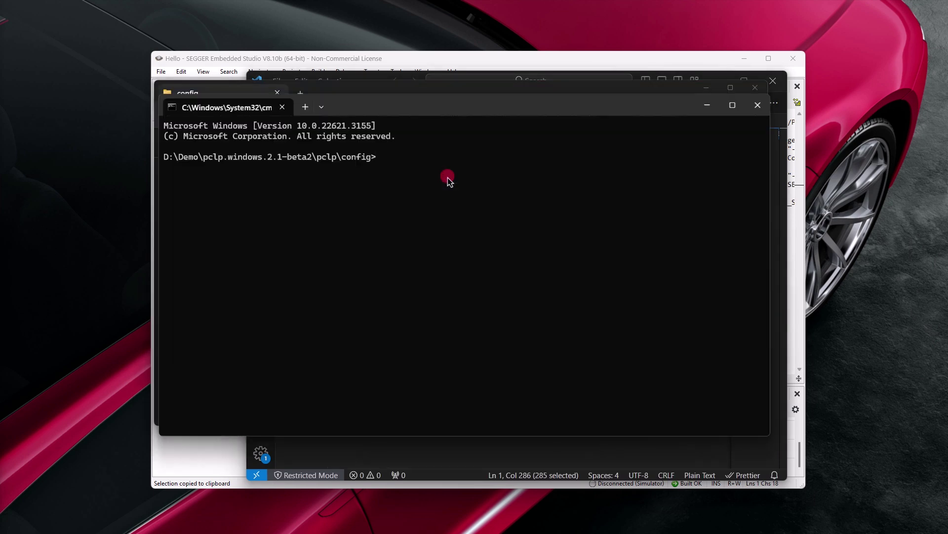
{"action": "type", "text": "python pclp_config.py --compiler=segger-cc --compiler-bin=\"C:\\Program Files\\SEGGER\\SEGGER Embedded Studio 8.10b\\bin\\segger-cc\" --compiler-options=\"-cc1 -triple thumbv7m-none-eabi\" --config-output-lnt-file=co-segger.lnt --config-output-header-file=co-segger.h --generate-compiler-config"}
{"action": "key", "text": "Return"}
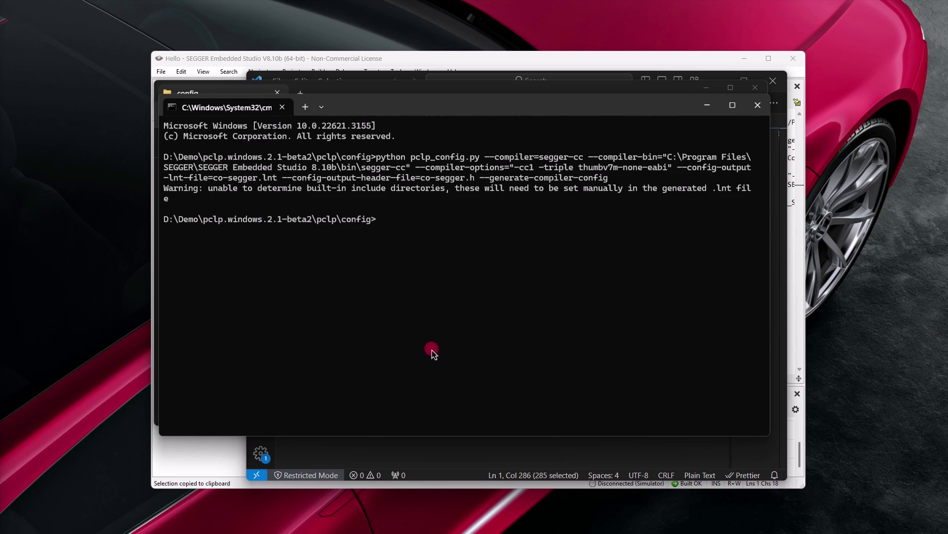
- Switch to SEGGER Embedded Studio and copy the -isystem path C:/Program Files/SEGGER/SEGGER Embedded Studio 8.10b/include from the exported build commands
{"action": "left_click", "coordinate": [197, 451]}
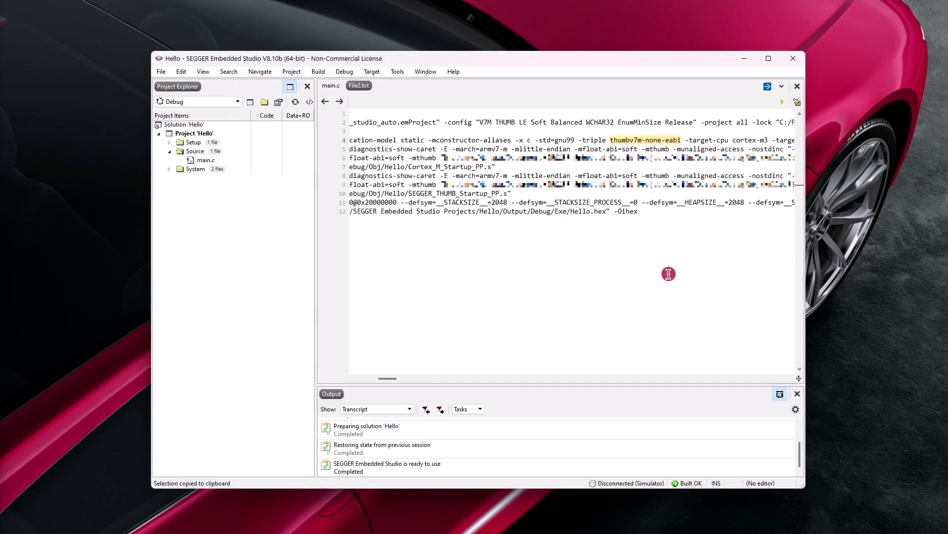
{"action": "scroll", "coordinate": [662, 294], "scroll_direction": "right", "scroll_amount": 10}
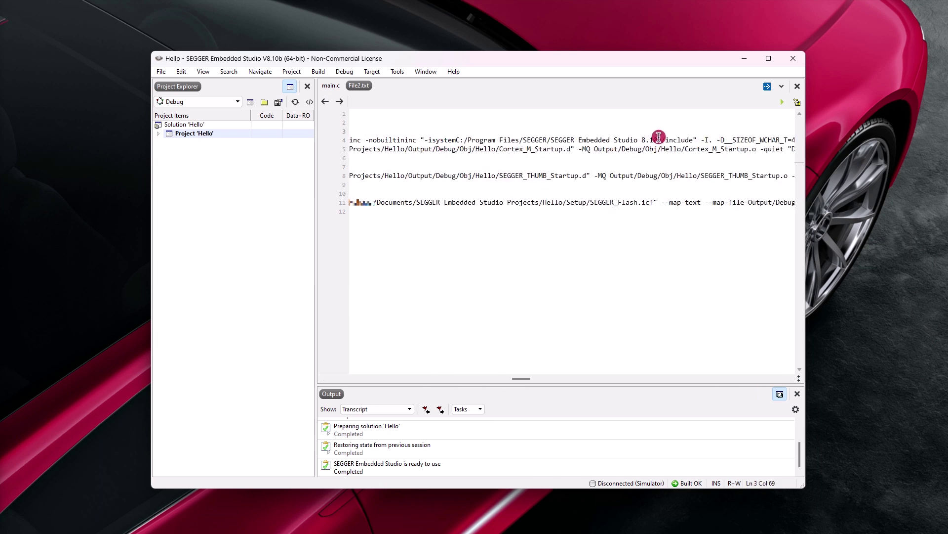
{"action": "left_click", "coordinate": [497, 141]}
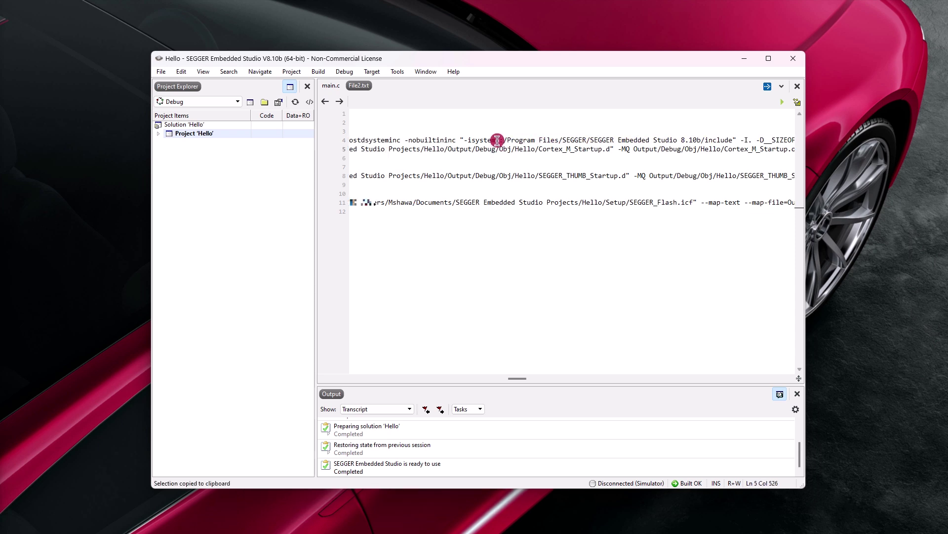
{"action": "left_click_drag", "start_coordinate": [497, 140], "coordinate": [732, 140]}
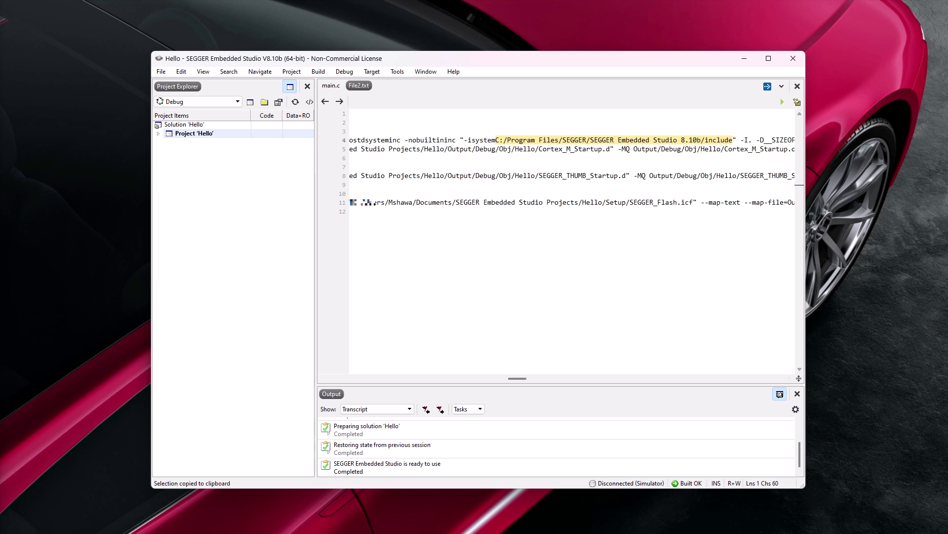
- Open co-segger.lnt from the config folder and replace the comment under Include Options with --i"C:/Program Files/SEGGER/SEGGER Embedded Studio 8.10b/include"
{"action": "key", "text": "alt+Tab"}
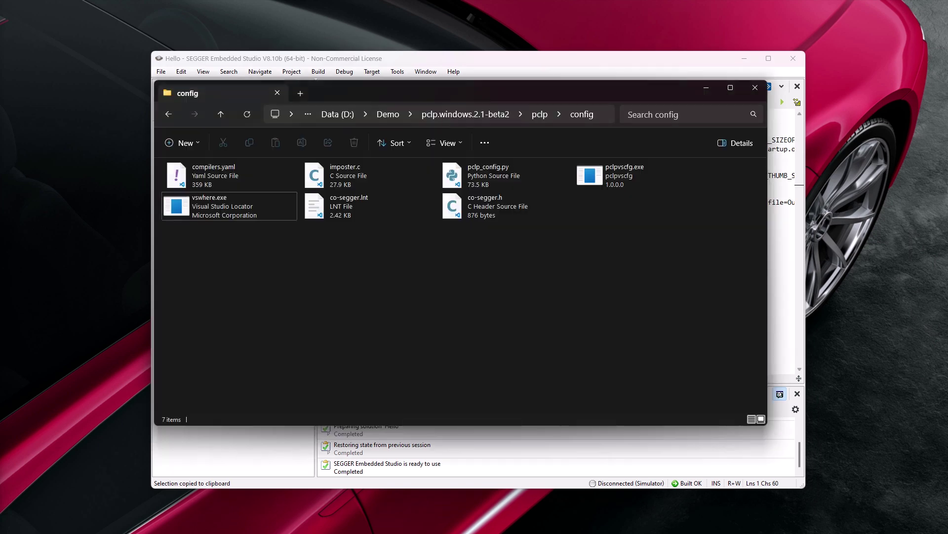
{"action": "left_click", "coordinate": [381, 212]}
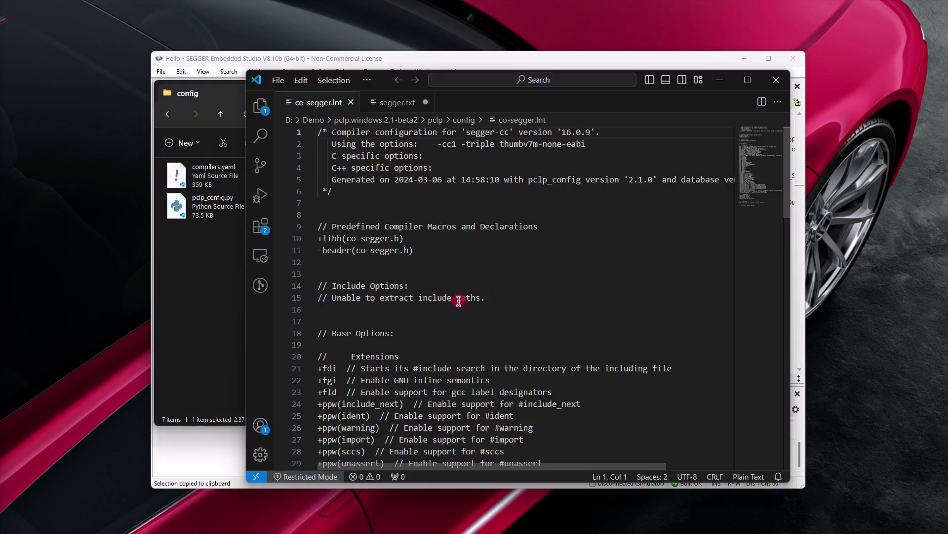
{"action": "left_click_drag", "start_coordinate": [489, 298], "coordinate": [318, 297]}
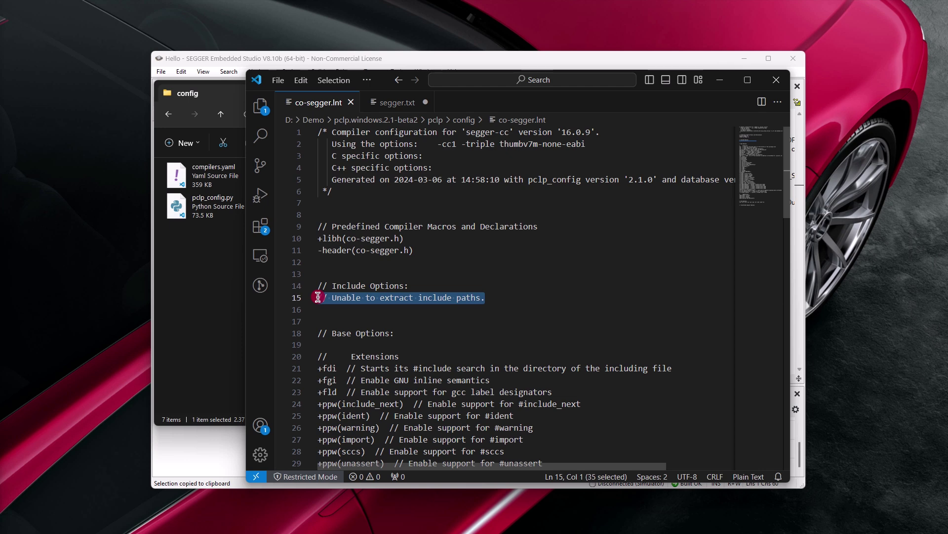
{"action": "key", "text": "BackSpace"}
{"action": "type", "text": "-i"}
{"action": "key", "text": "ctrl+v"}
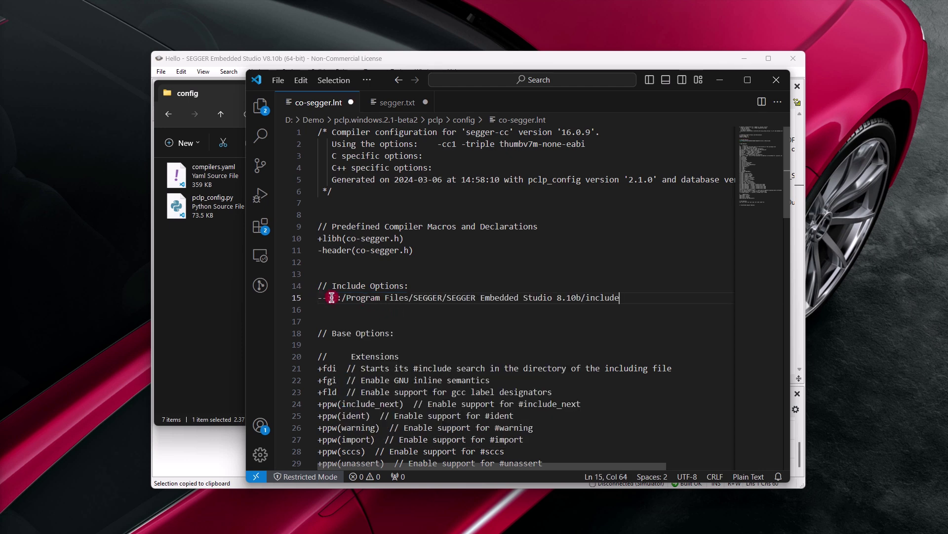
{"action": "left_click", "coordinate": [332, 297]}
{"action": "type", "text": "\""}
{"action": "key", "text": "End"}
{"action": "type", "text": "\""}
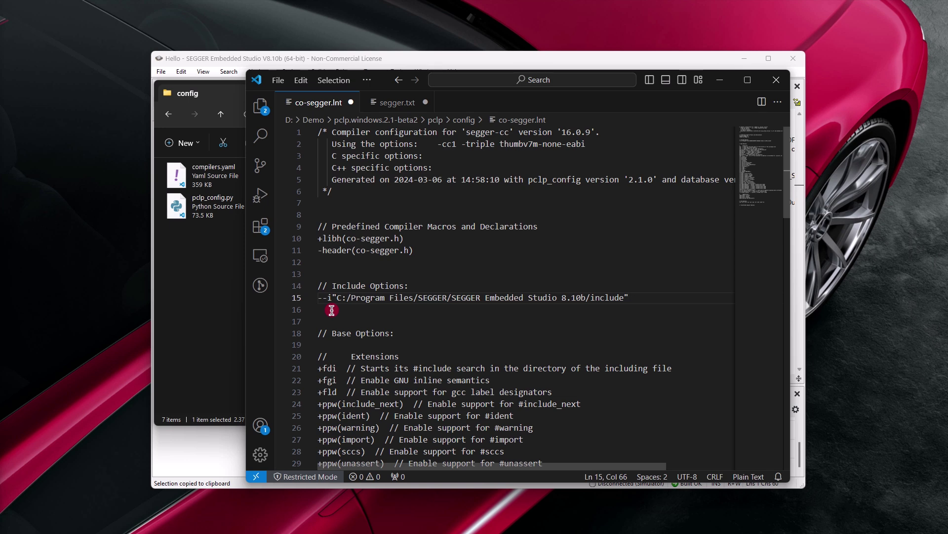
- Add the line +libdir("C:/Program Files/SEGGER/SEGGER Embedded Studio 8.10b/include") directly below the --i include option in co-segger.lnt
{"action": "left_click", "coordinate": [332, 310]}
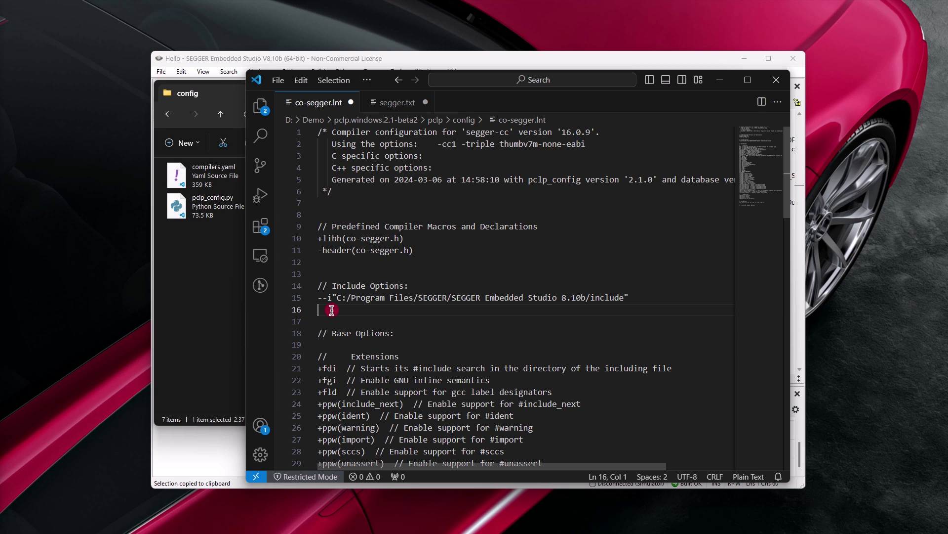
{"action": "type", "text": "+li"}
{"action": "type", "text": "bdir"}
{"action": "type", "text": "("}
{"action": "type", "text": "\"C:/Program Files/SEGGER/SEGGER Embedded Studio 8.10b/include\""}
{"action": "scroll", "coordinate": [363, 297], "scroll_direction": "down", "scroll_amount": 1}
{"action": "type", "text": ")"}
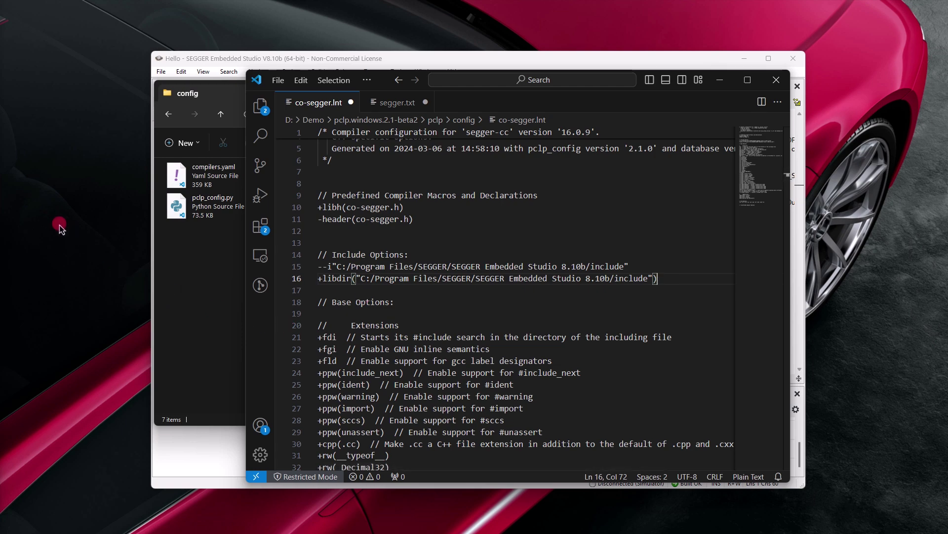
{"action": "scroll", "coordinate": [648, 347], "scroll_direction": "down", "scroll_amount": 6}
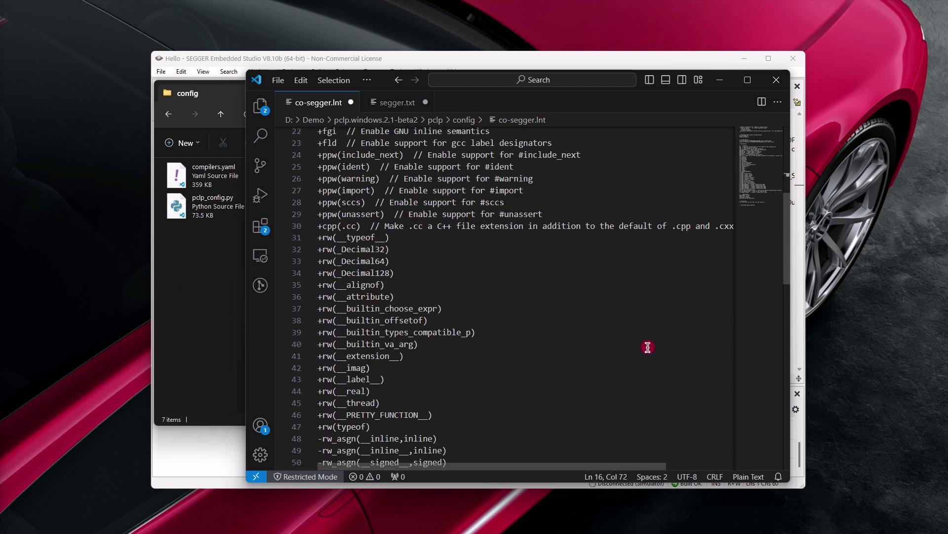
{"action": "scroll", "coordinate": [648, 347], "scroll_direction": "down", "scroll_amount": 12}
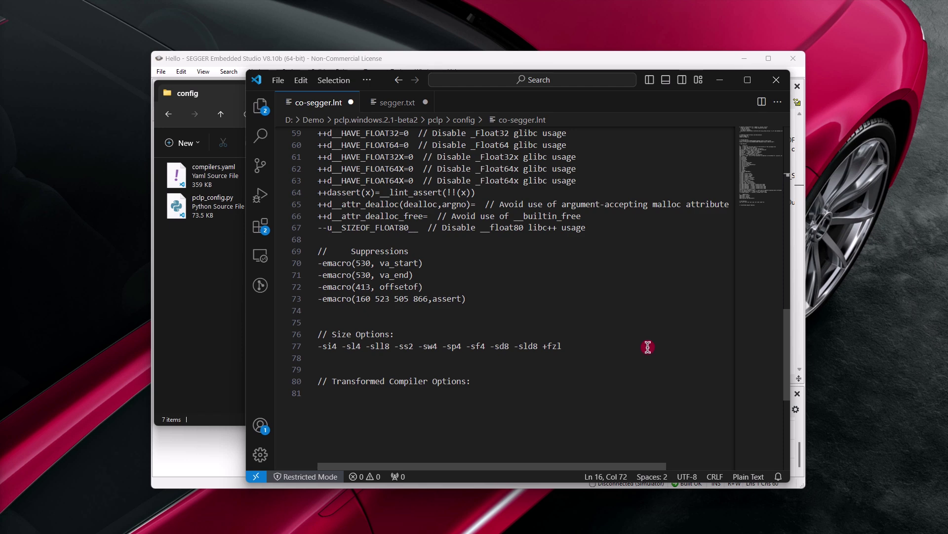
{"action": "scroll", "coordinate": [444, 311], "scroll_direction": "up", "scroll_amount": 15}
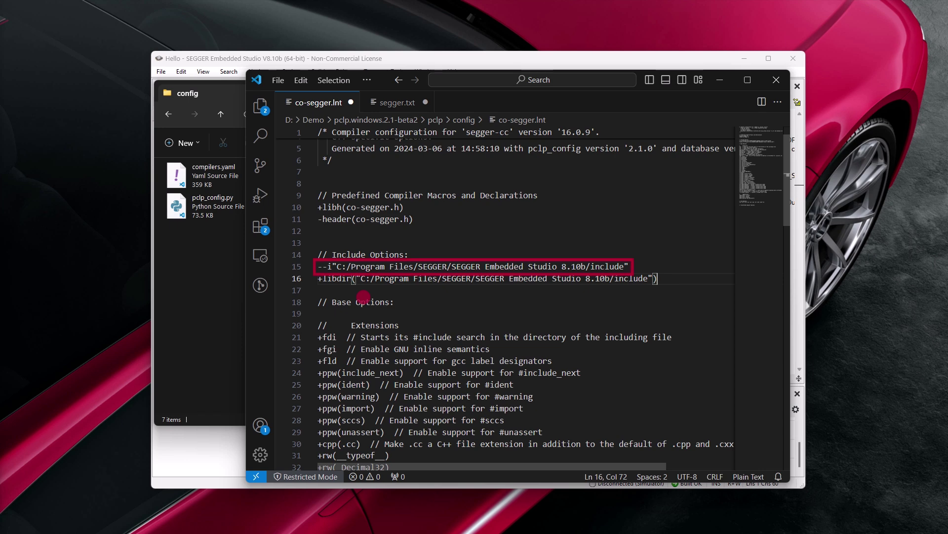